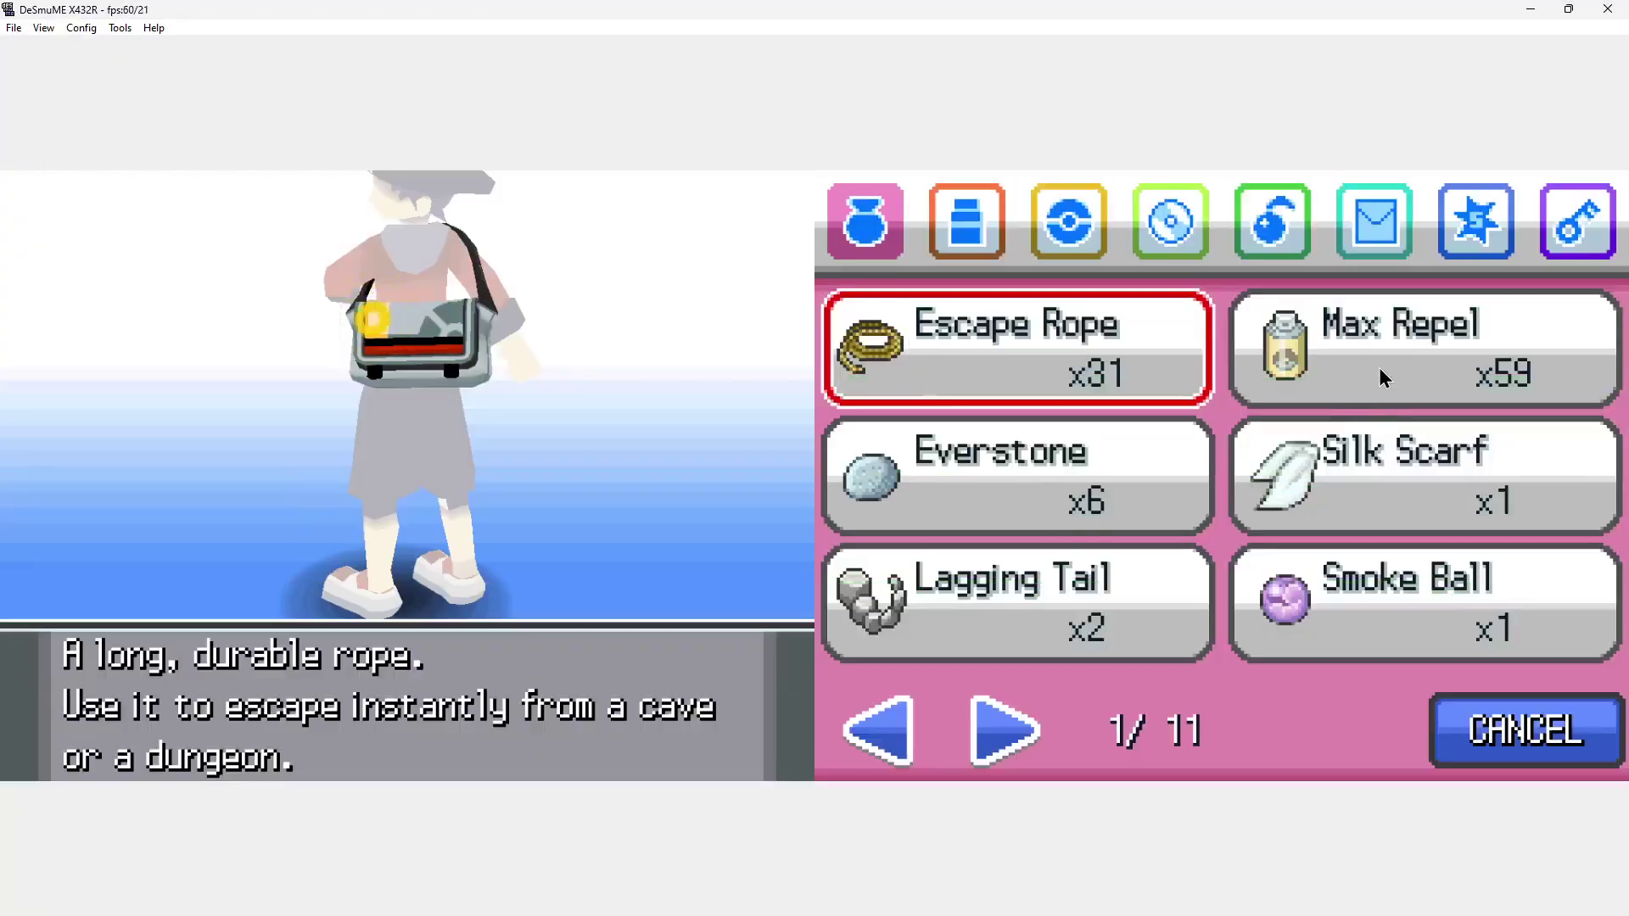
- Use one Max Repel, leaving 58, then walk left and north through the grass
{"action": "left_click", "coordinate": [1378, 368]}
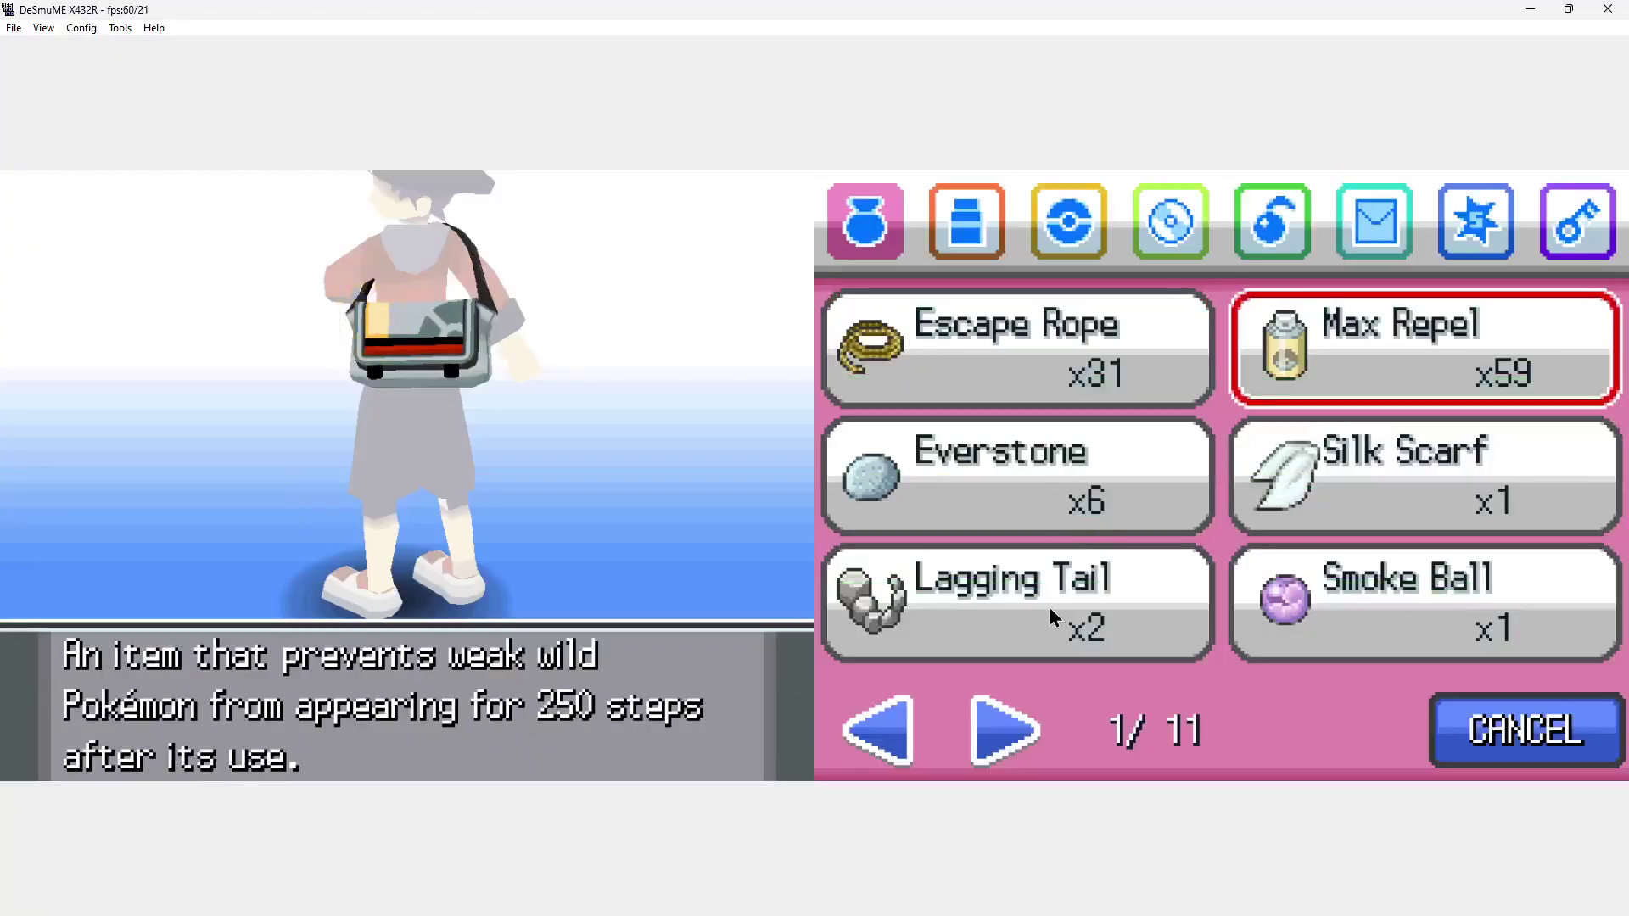
{"action": "left_click", "coordinate": [1010, 645]}
{"action": "left_click", "coordinate": [1009, 646]}
{"action": "key", "text": "z"}
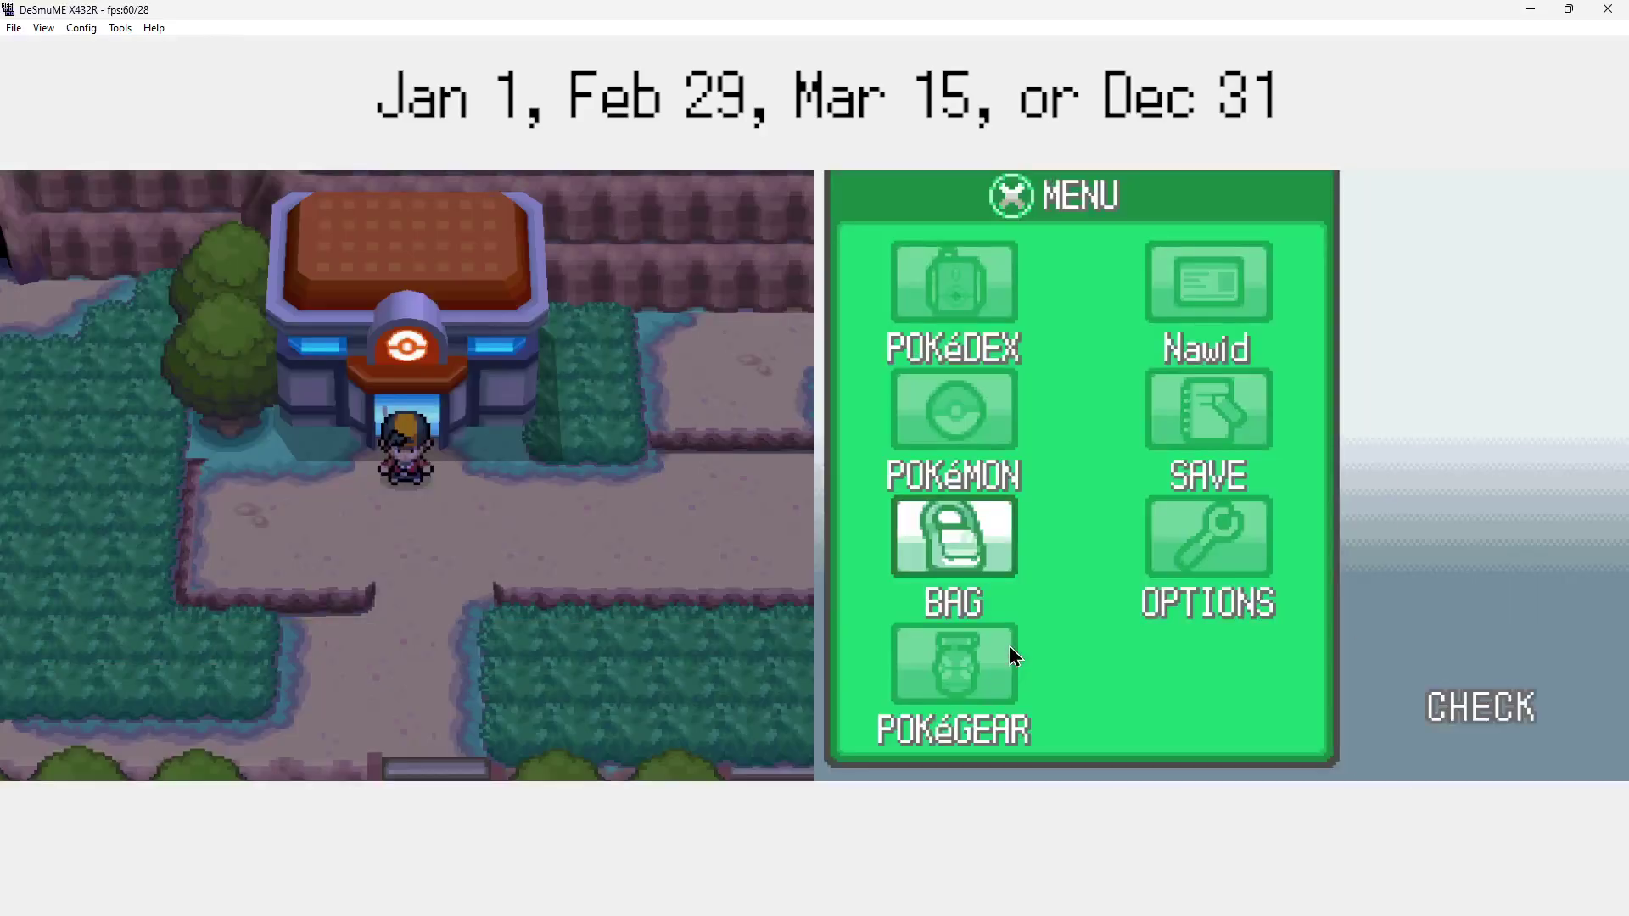
{"action": "key", "text": "Left"}
{"action": "key", "text": "Left"}
{"action": "key", "text": "Left"}
{"action": "key", "text": "Left"}
{"action": "key", "text": "Left"}
{"action": "key", "text": "Up"}
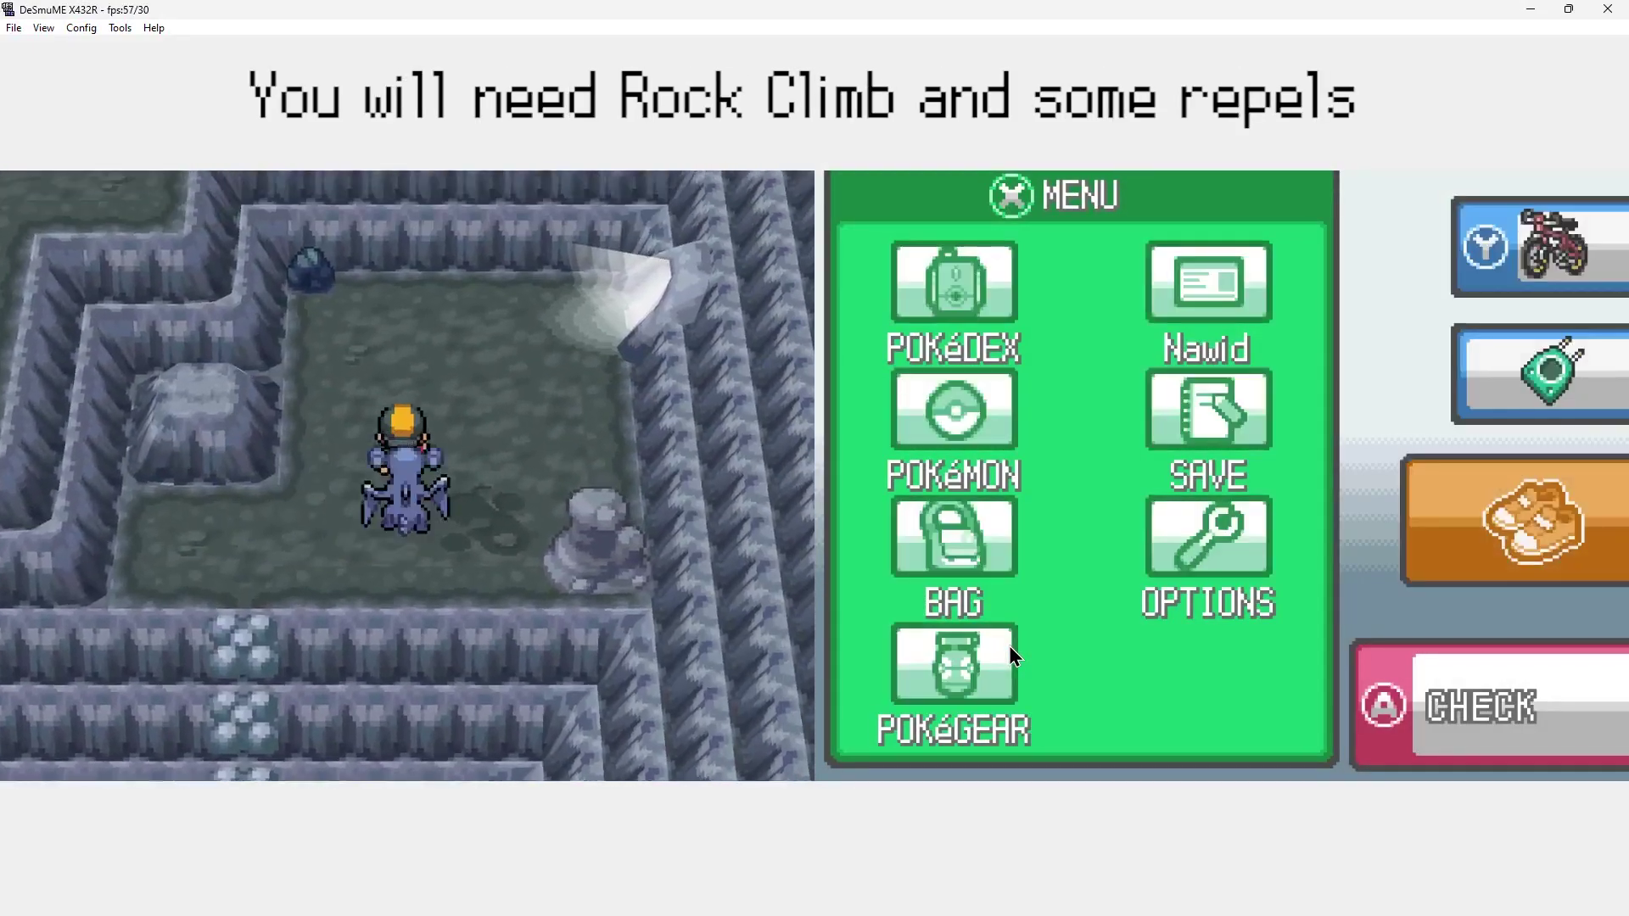
- Follow the wooded path north into Mt. Silver Cave and continue north inside
{"action": "key", "text": "Right"}
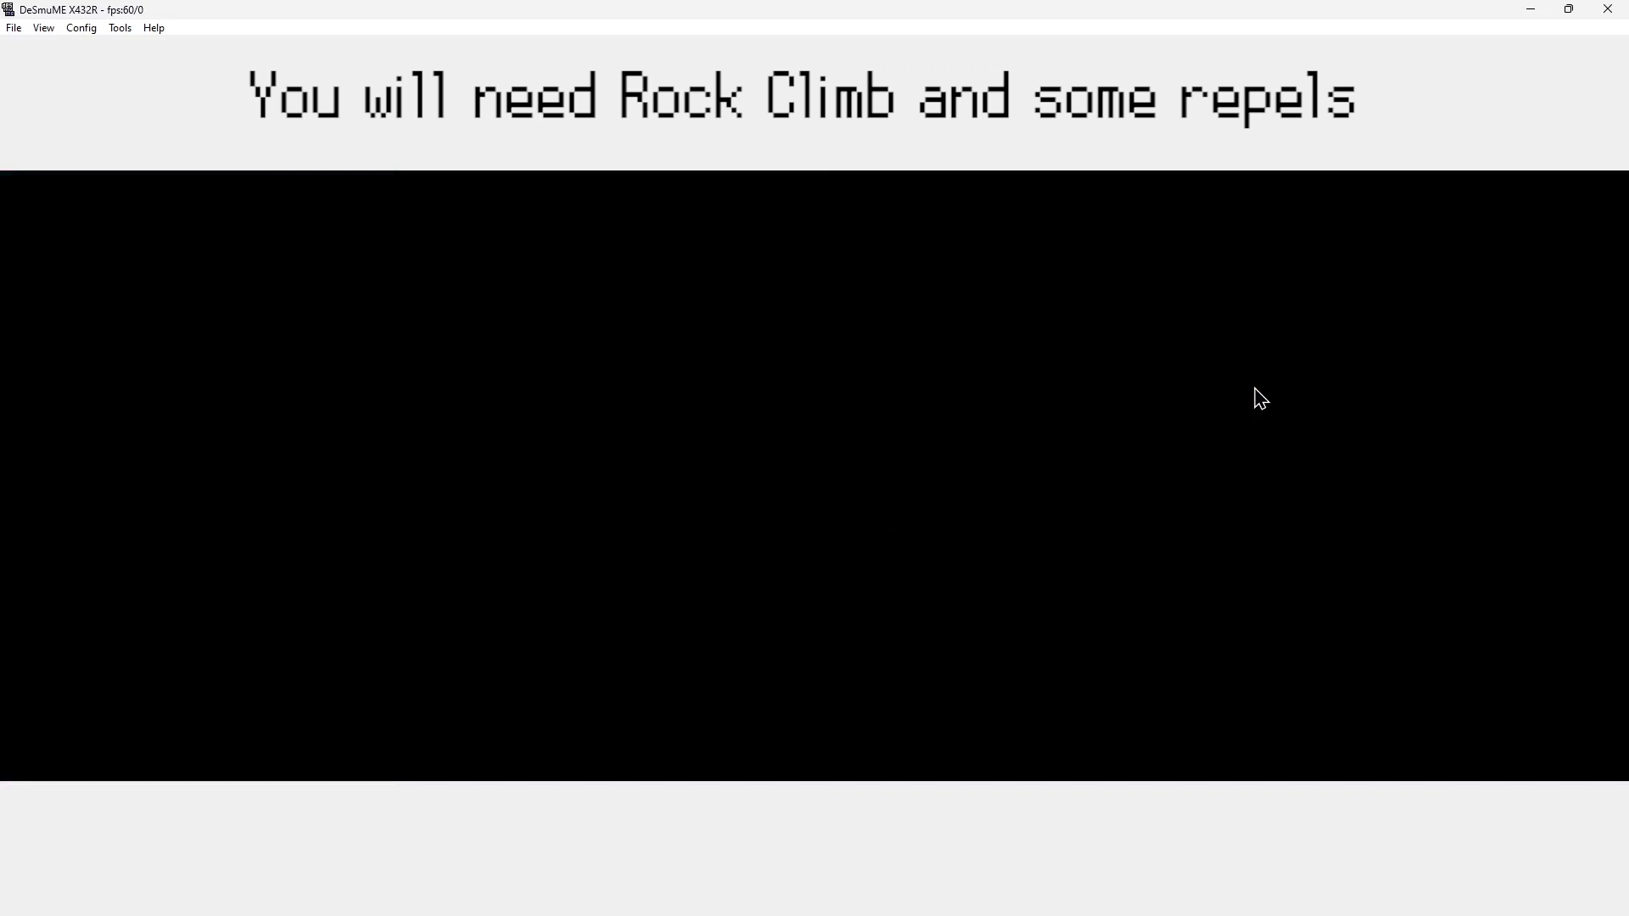
{"action": "key", "text": "Up"}
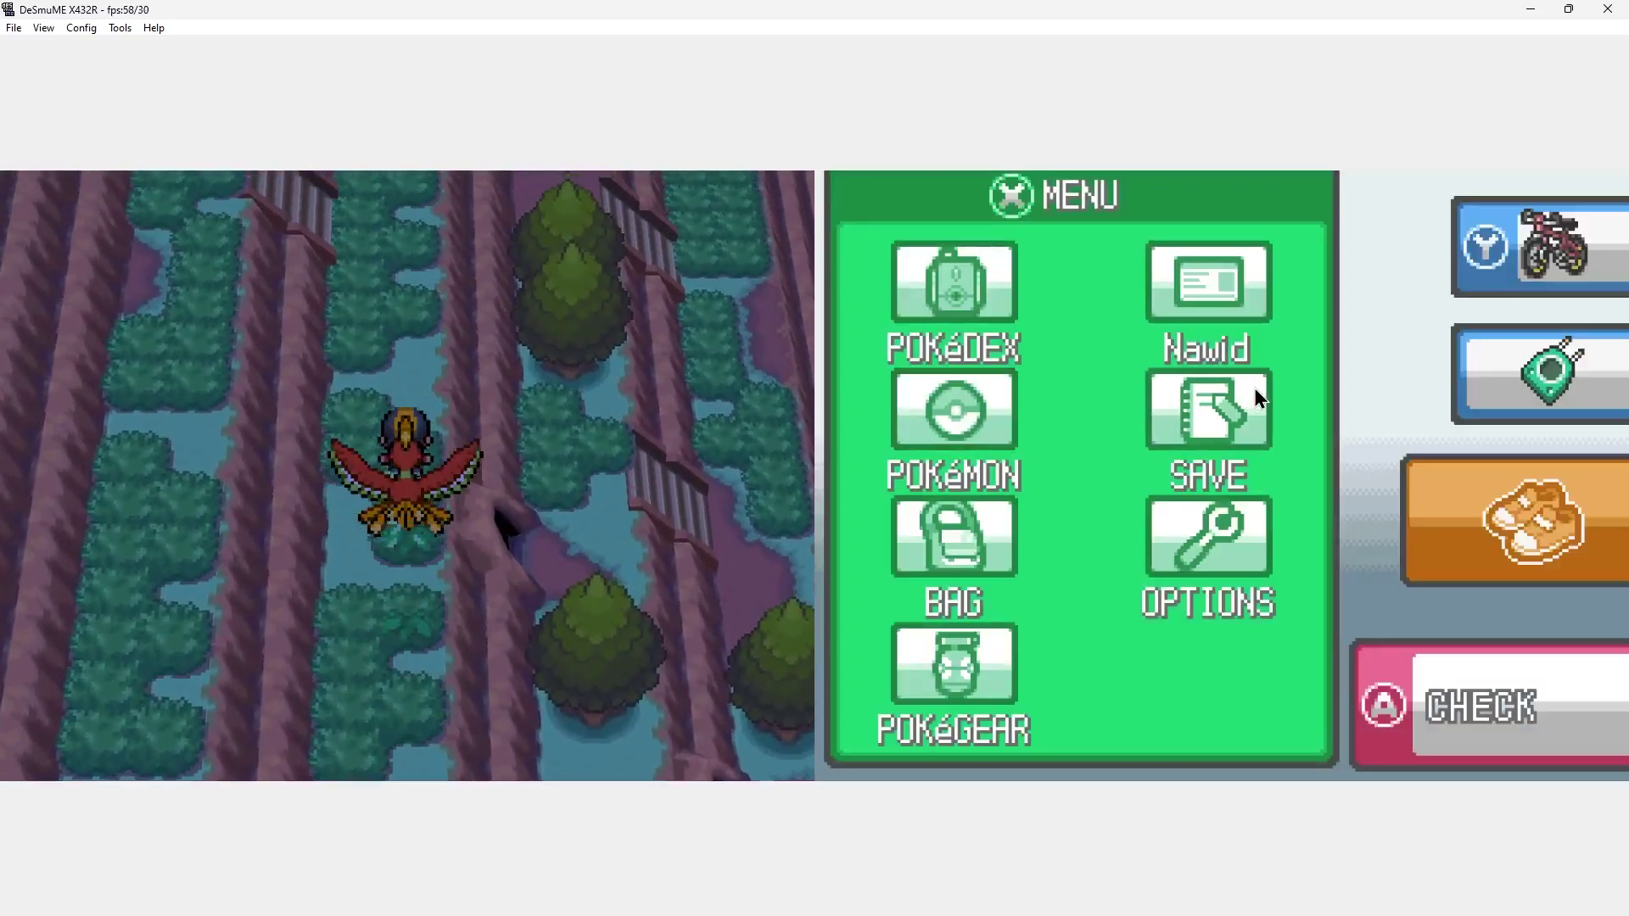
{"action": "key", "text": "Up"}
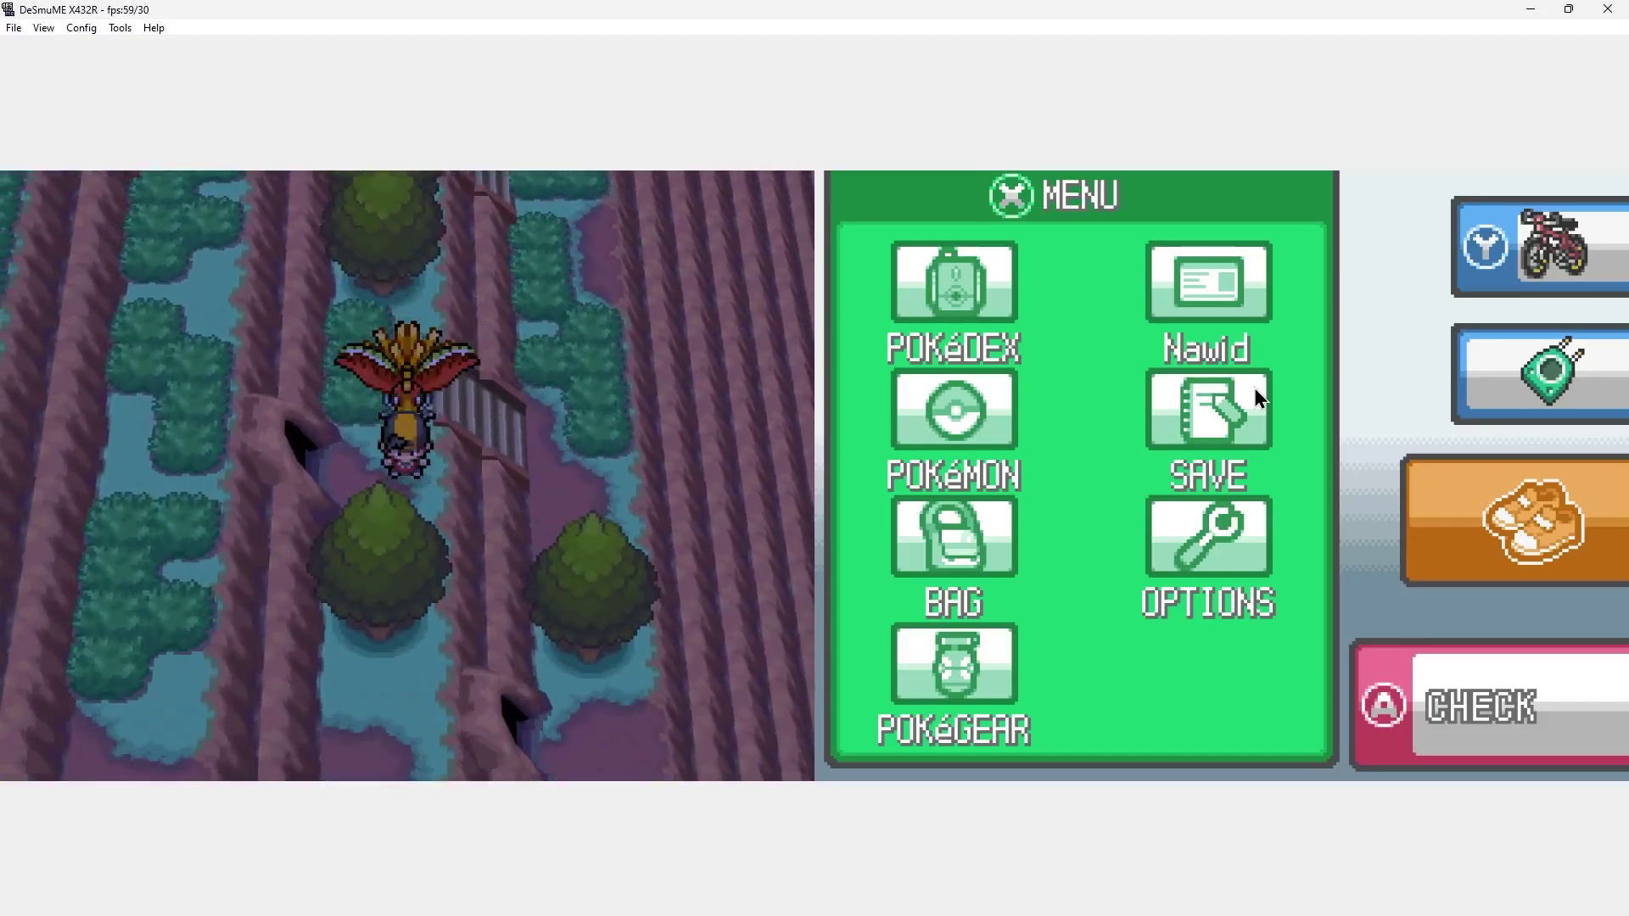
{"action": "key", "text": "Down"}
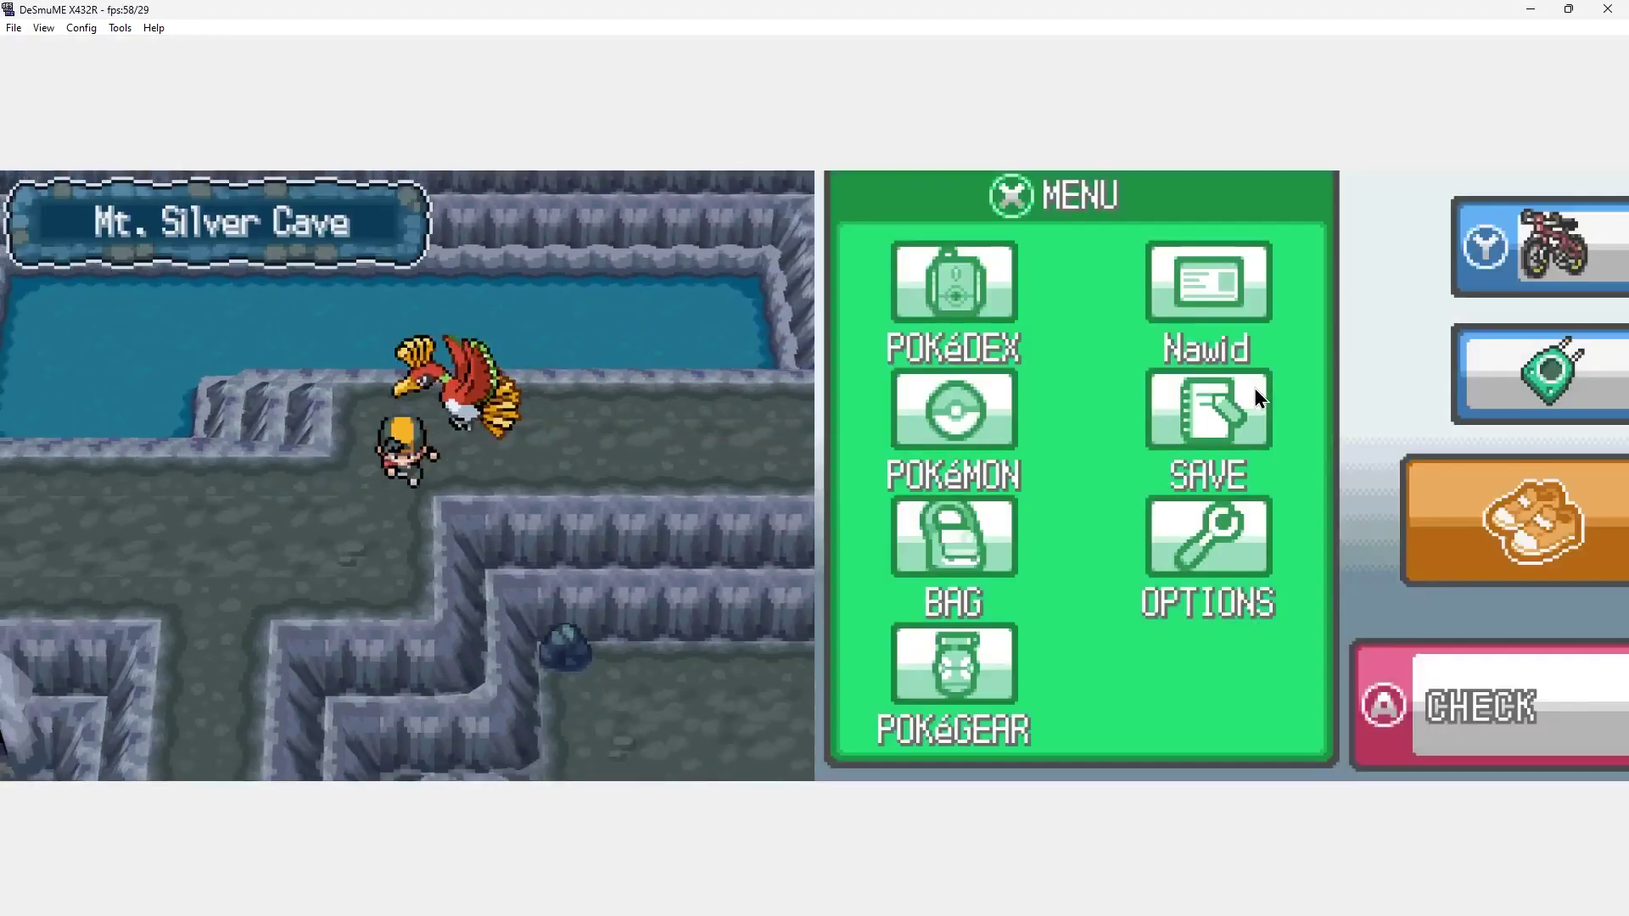
{"action": "key", "text": "Right"}
{"action": "key", "text": "Up"}
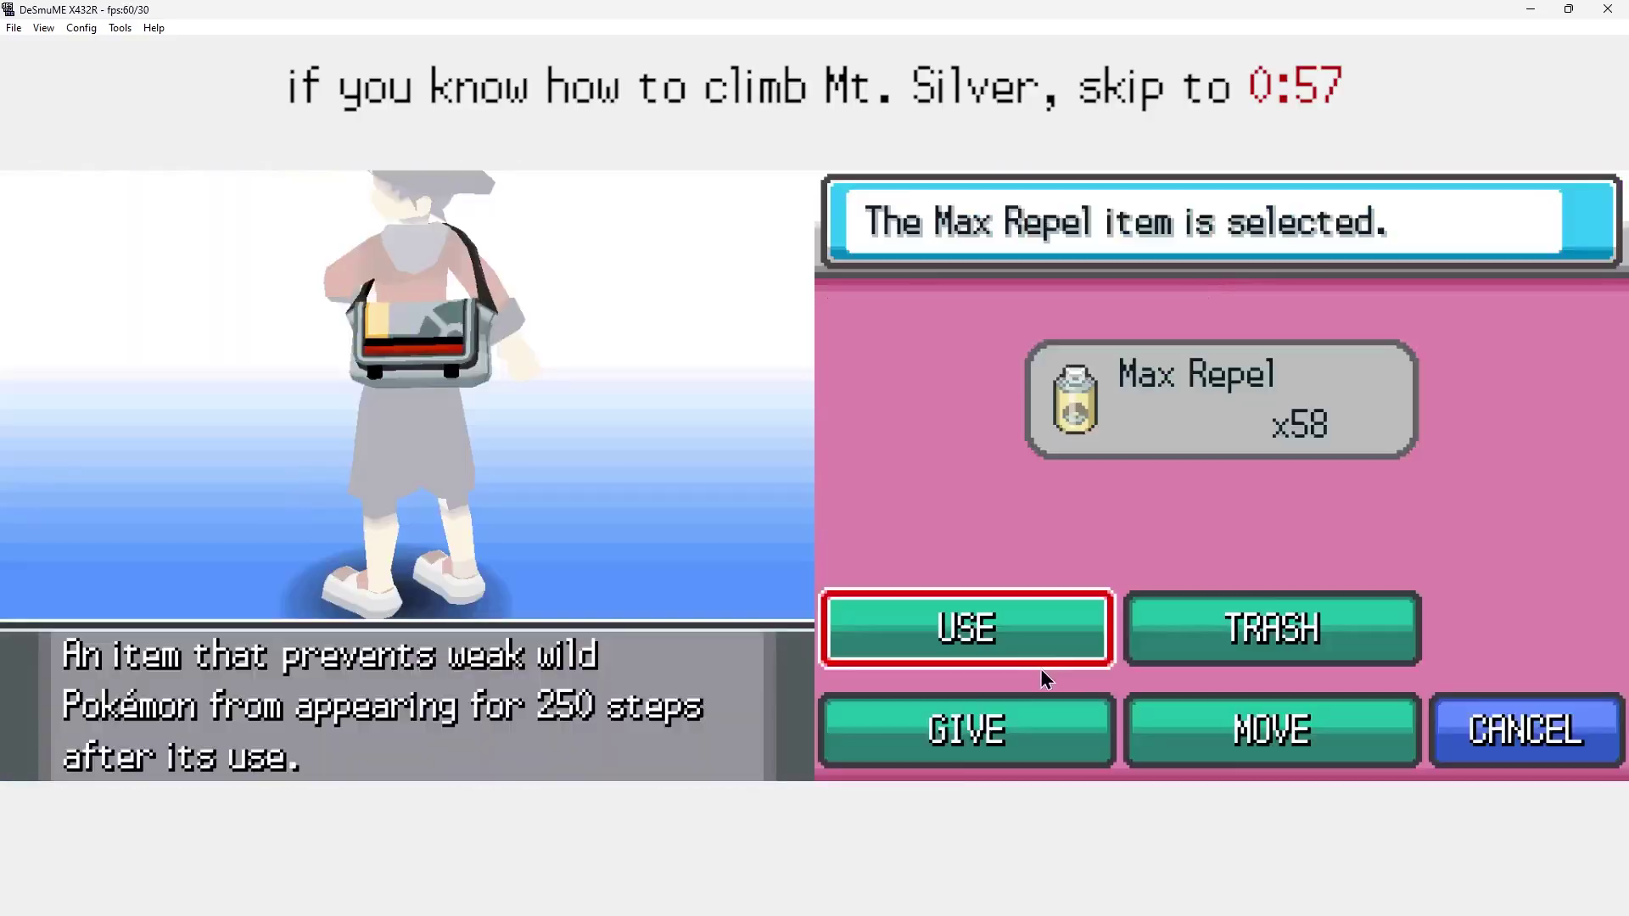
- Use another Max Repel, then cross the snowy slopes and cave rooms to the rock-climb wall
{"action": "key", "text": "x"}
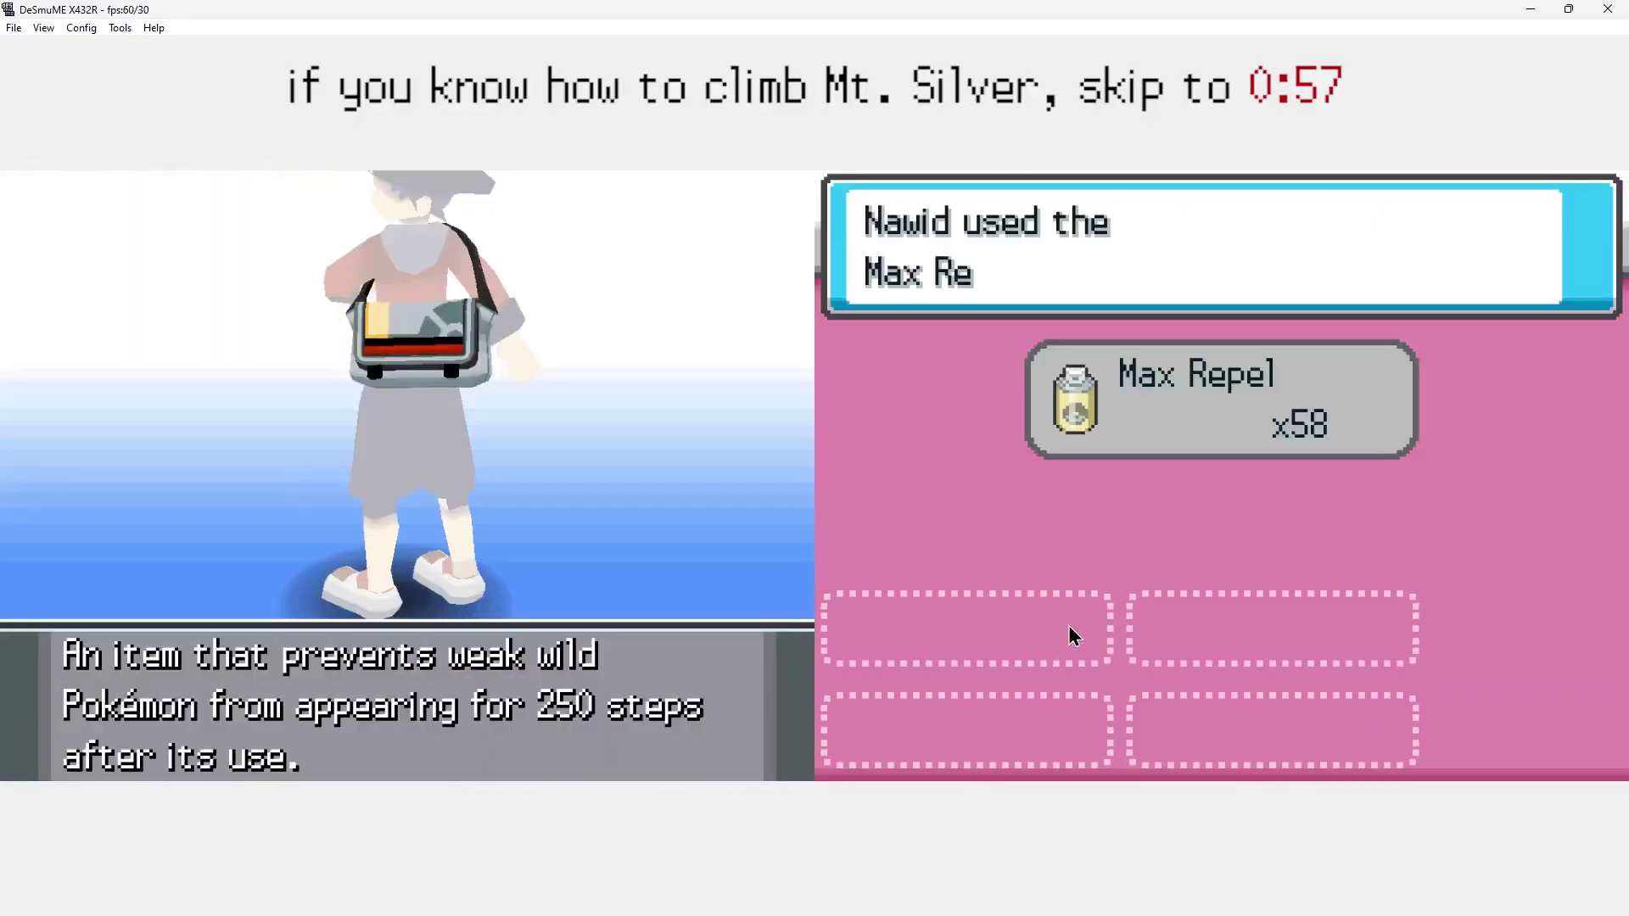
{"action": "key", "text": "z"}
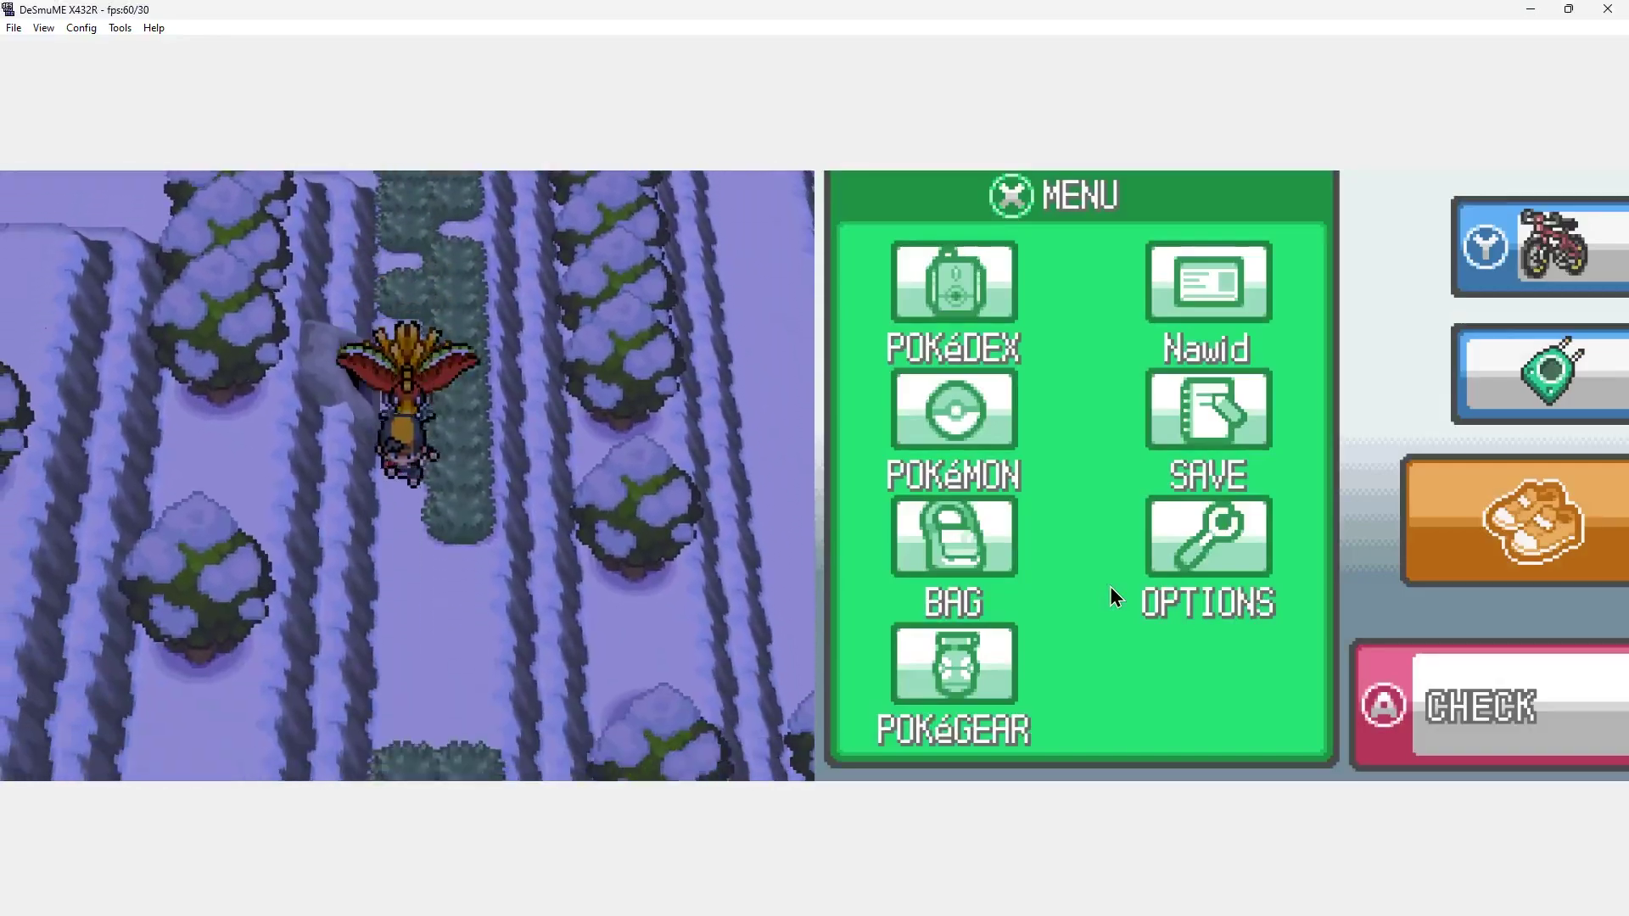
{"action": "key", "text": "Down"}
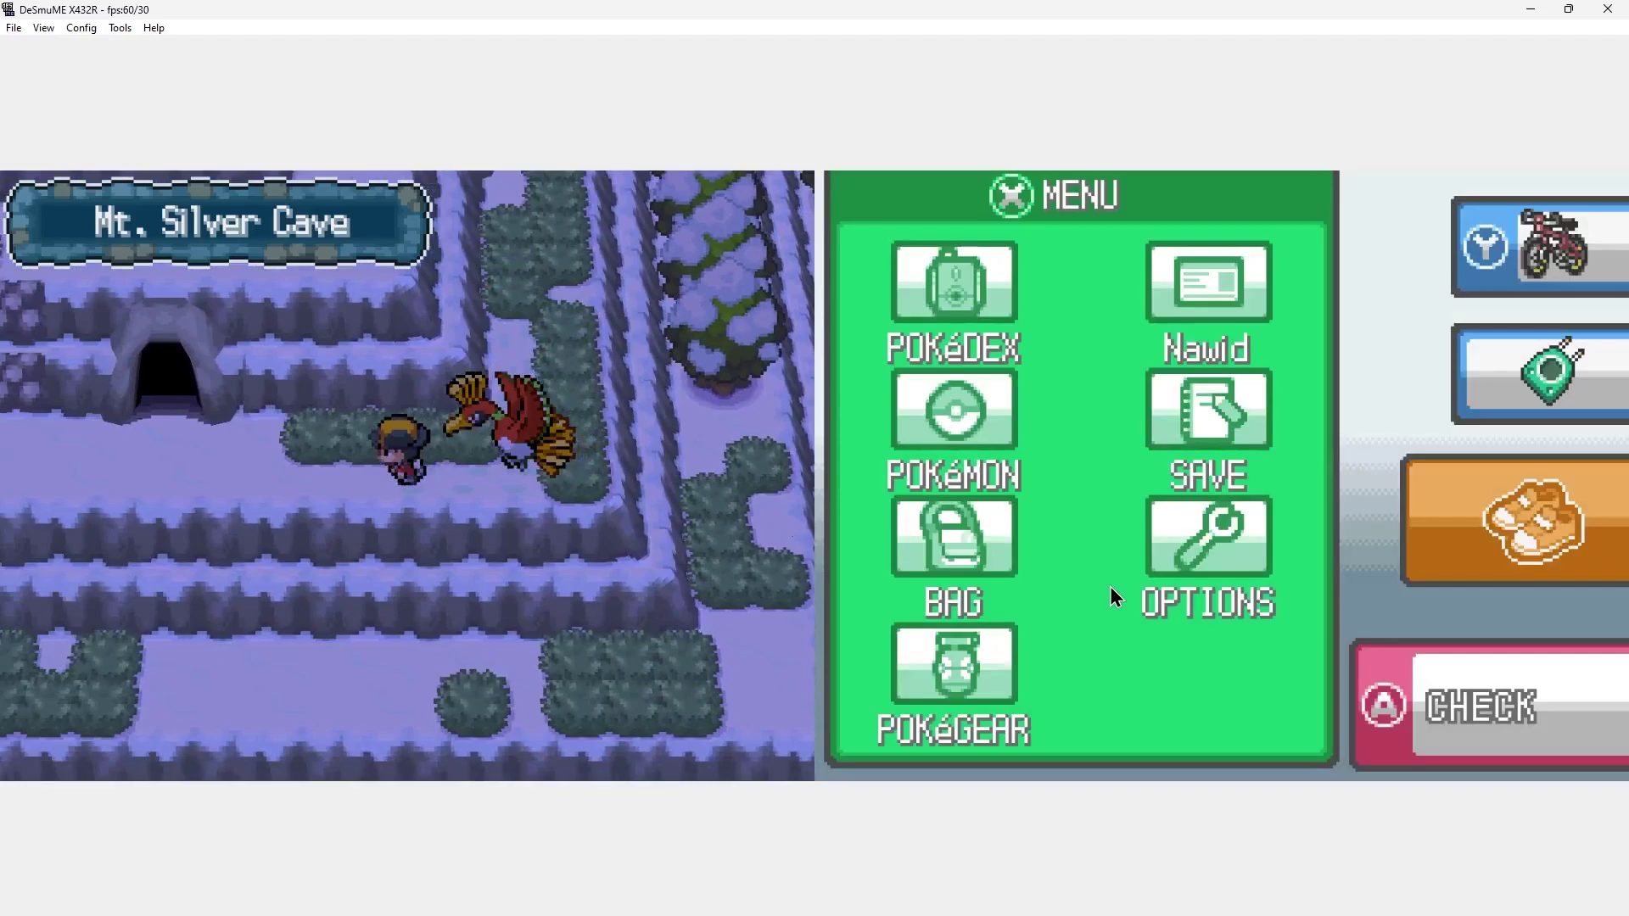
{"action": "key", "text": "Left"}
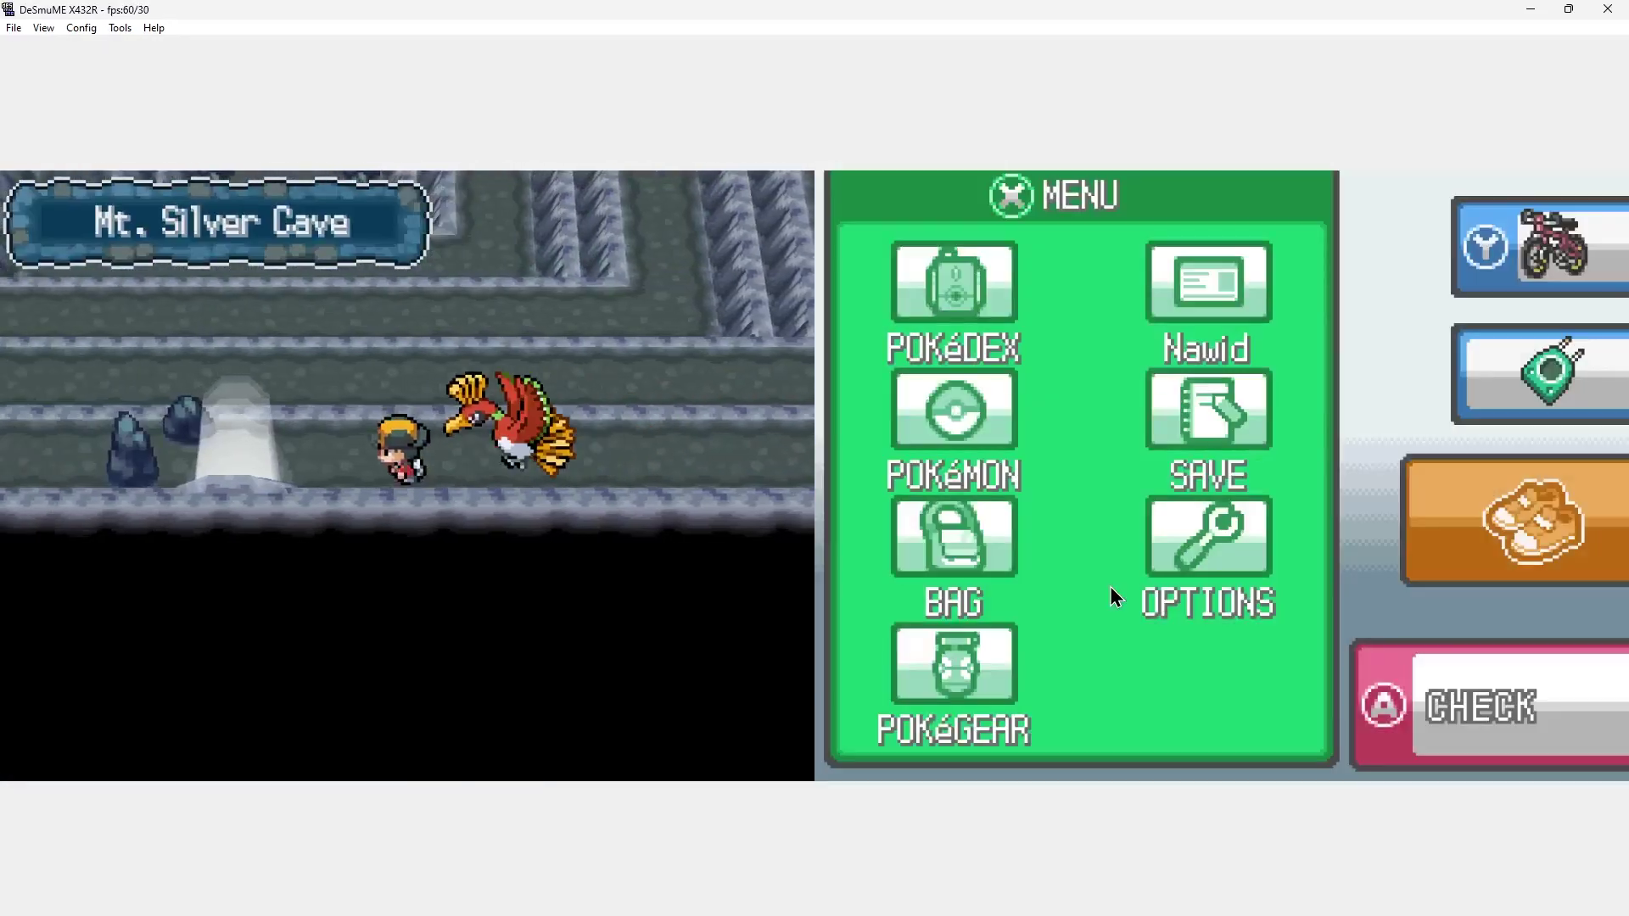
{"action": "key", "text": "Up"}
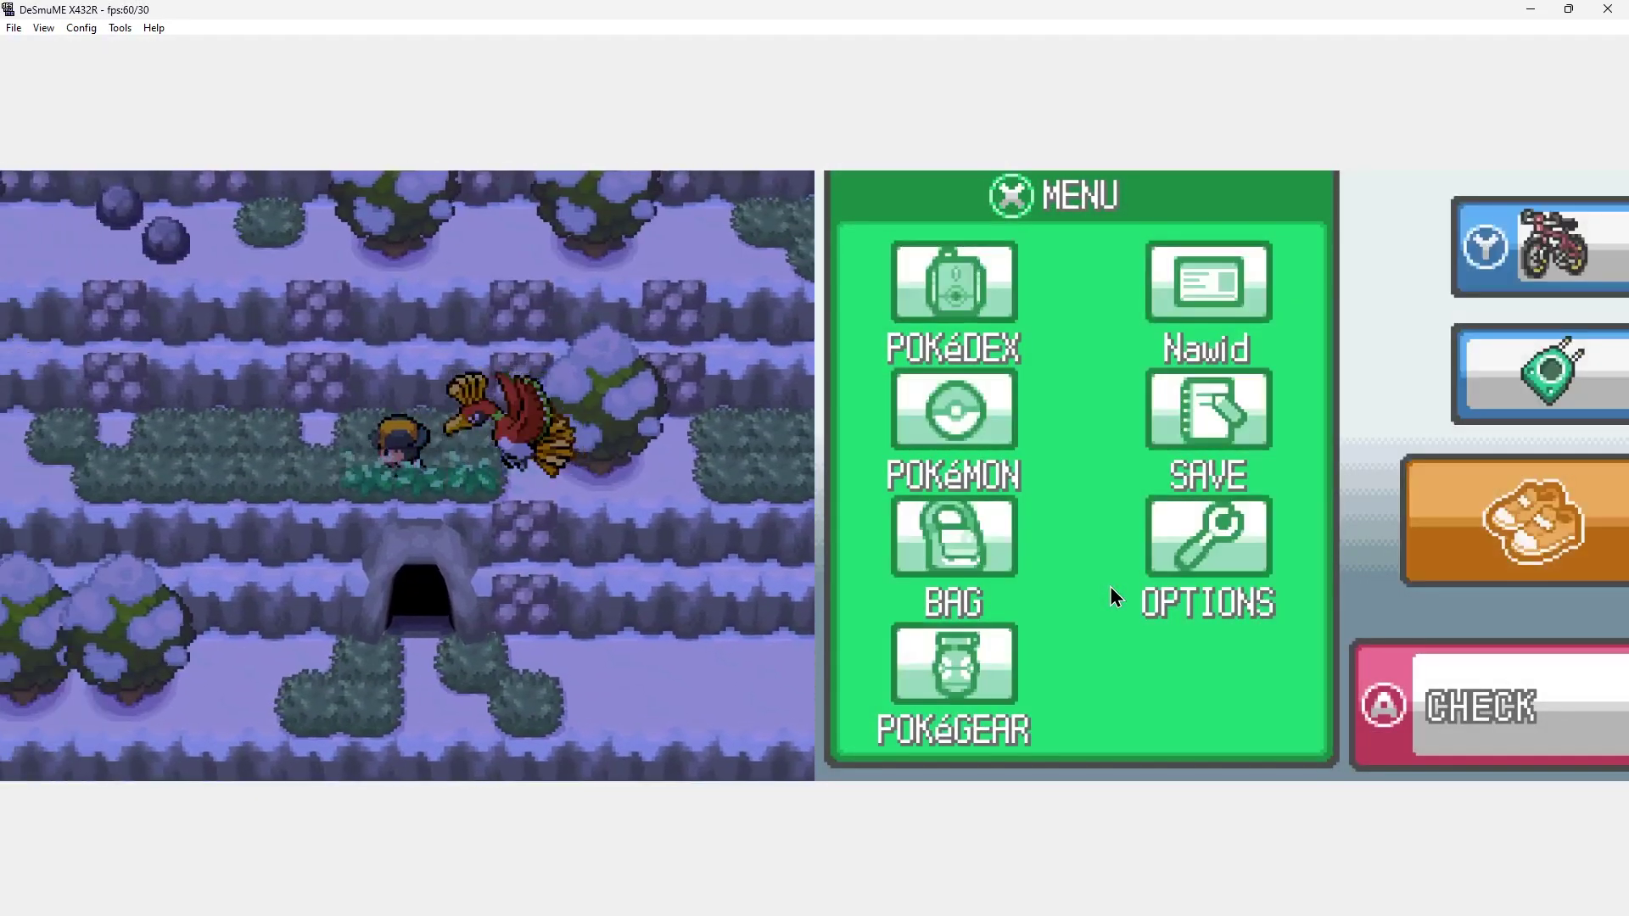
{"action": "key", "text": "Down"}
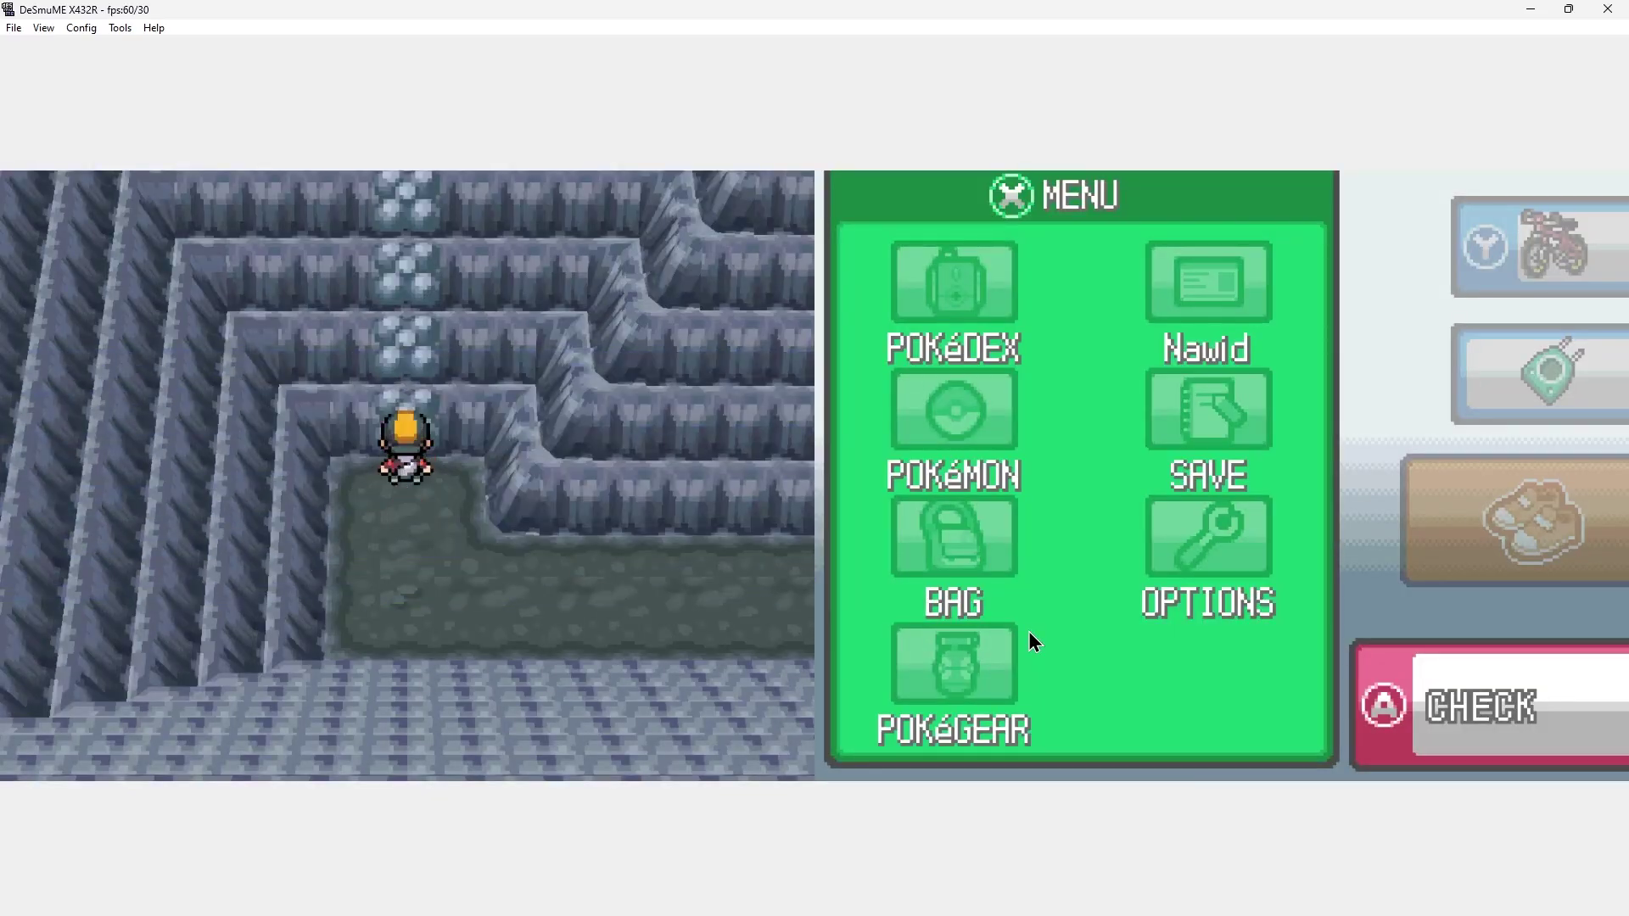
{"action": "key", "text": "Up"}
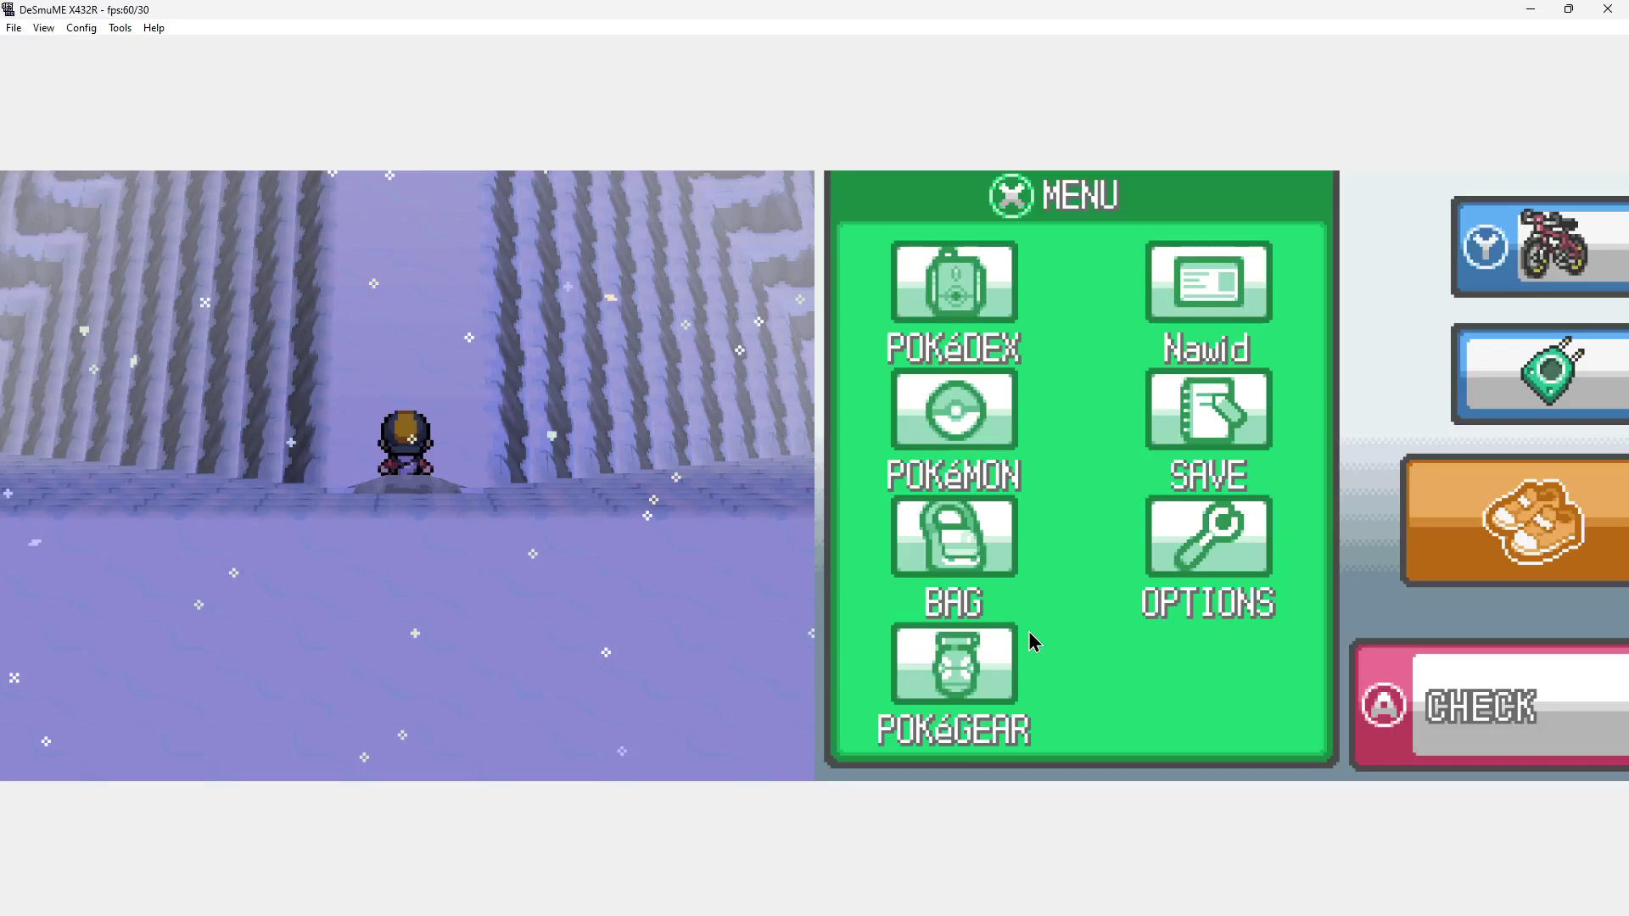
- Climb the snowy path to the summit stairs and talk to Red until the battle begins
{"action": "key", "text": "Up"}
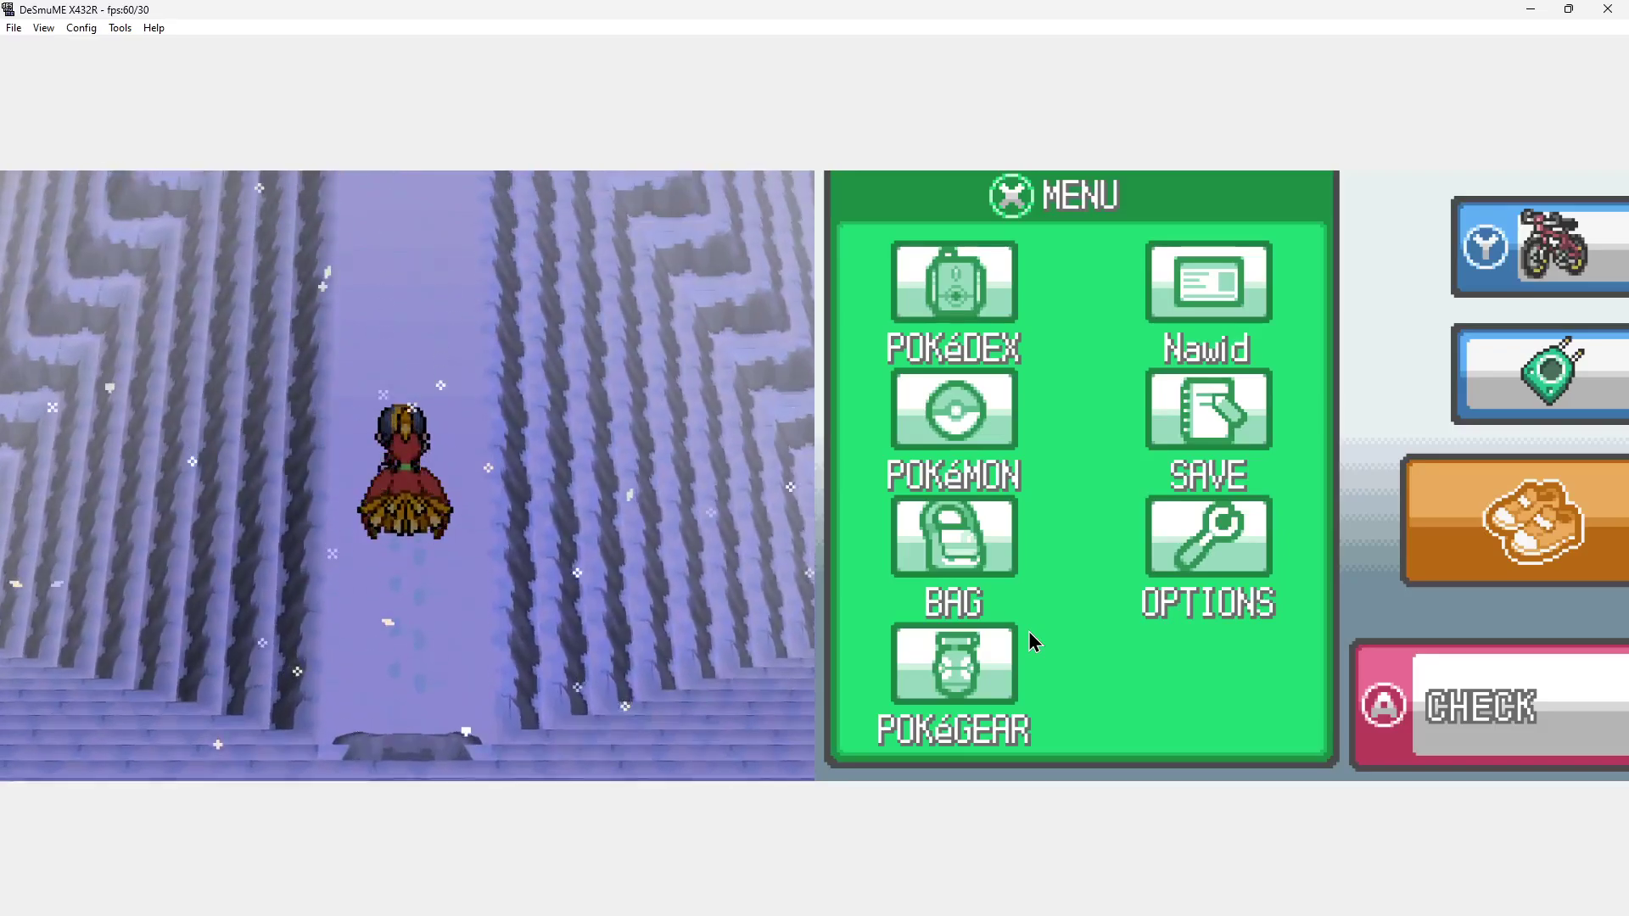
{"action": "key", "text": "Down"}
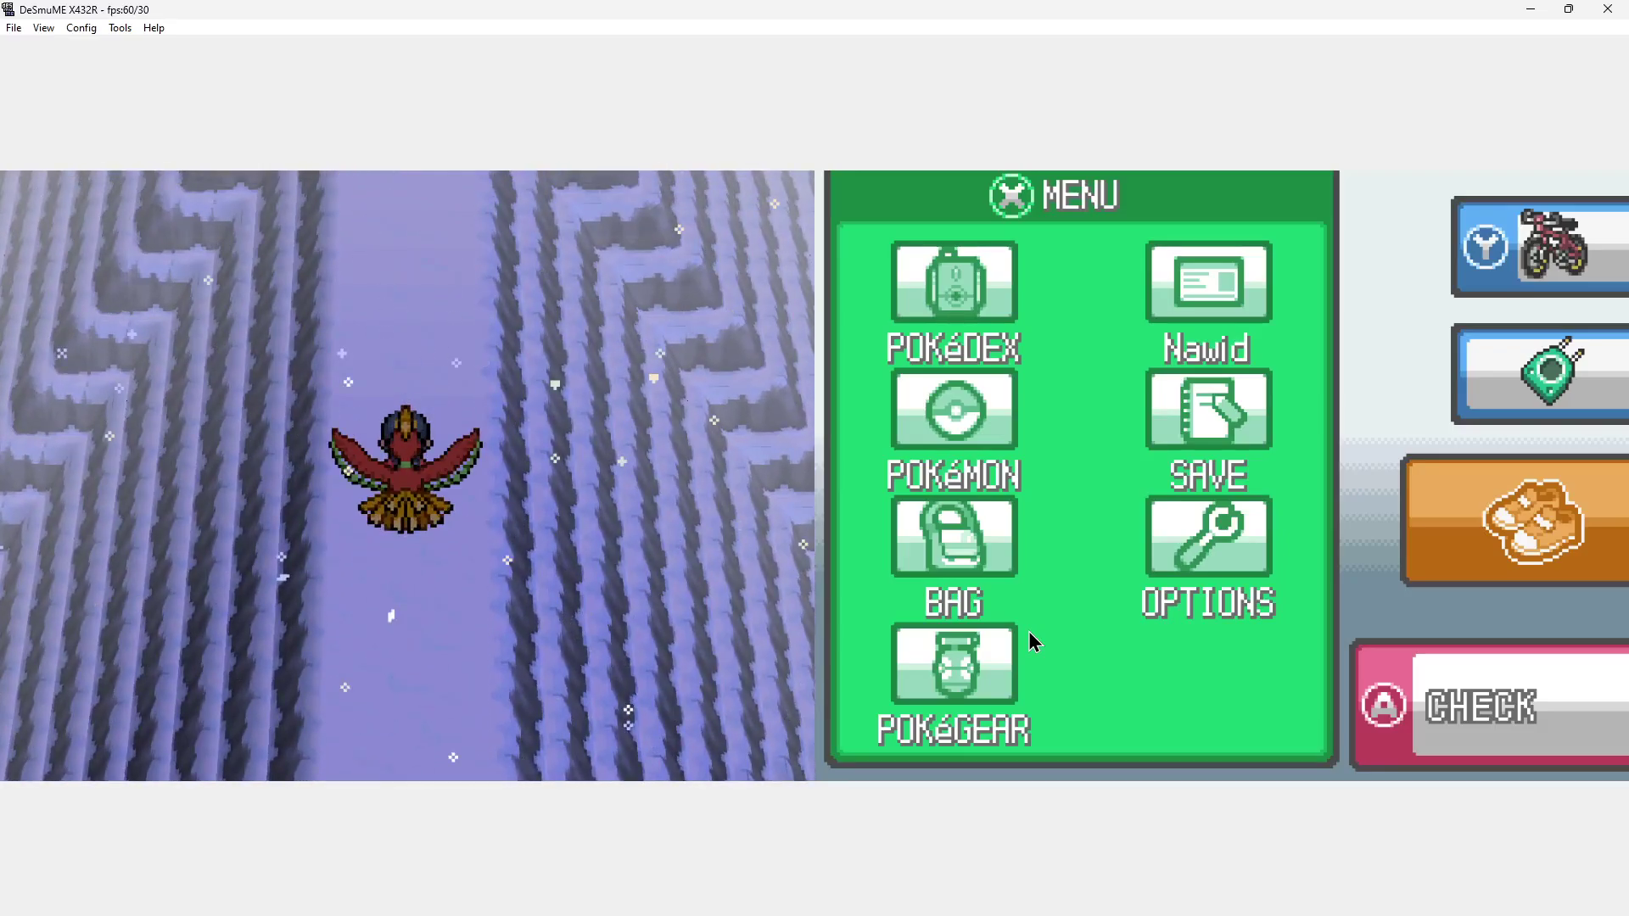
{"action": "key", "text": "Up"}
{"action": "key", "text": "Up"}
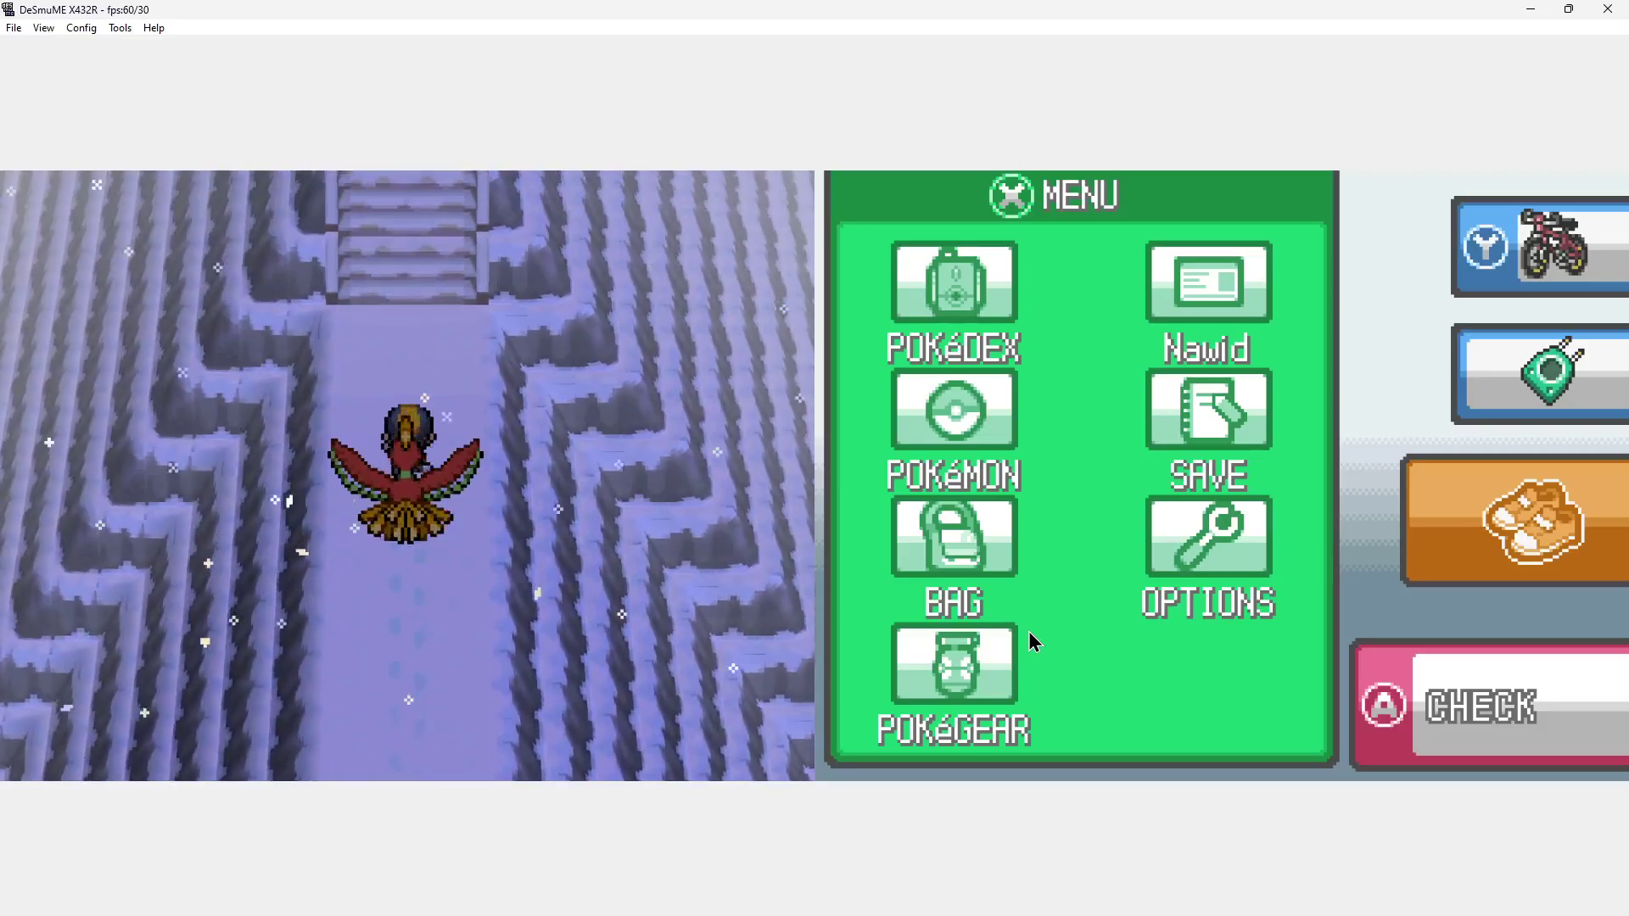
{"action": "key", "text": "Up"}
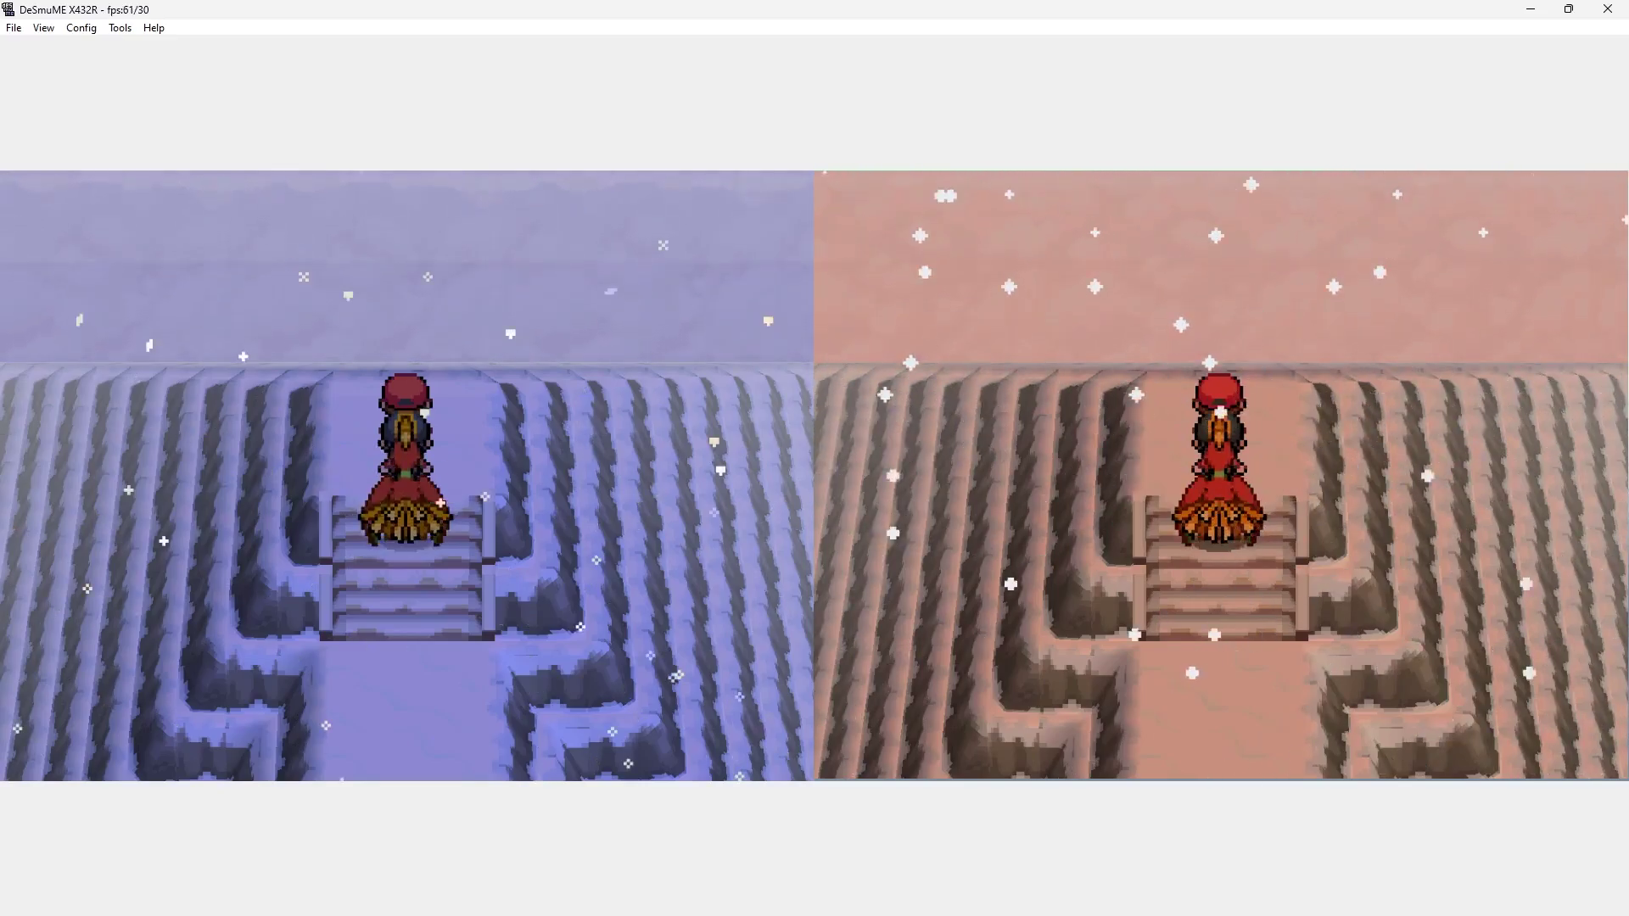
{"action": "key", "text": "x"}
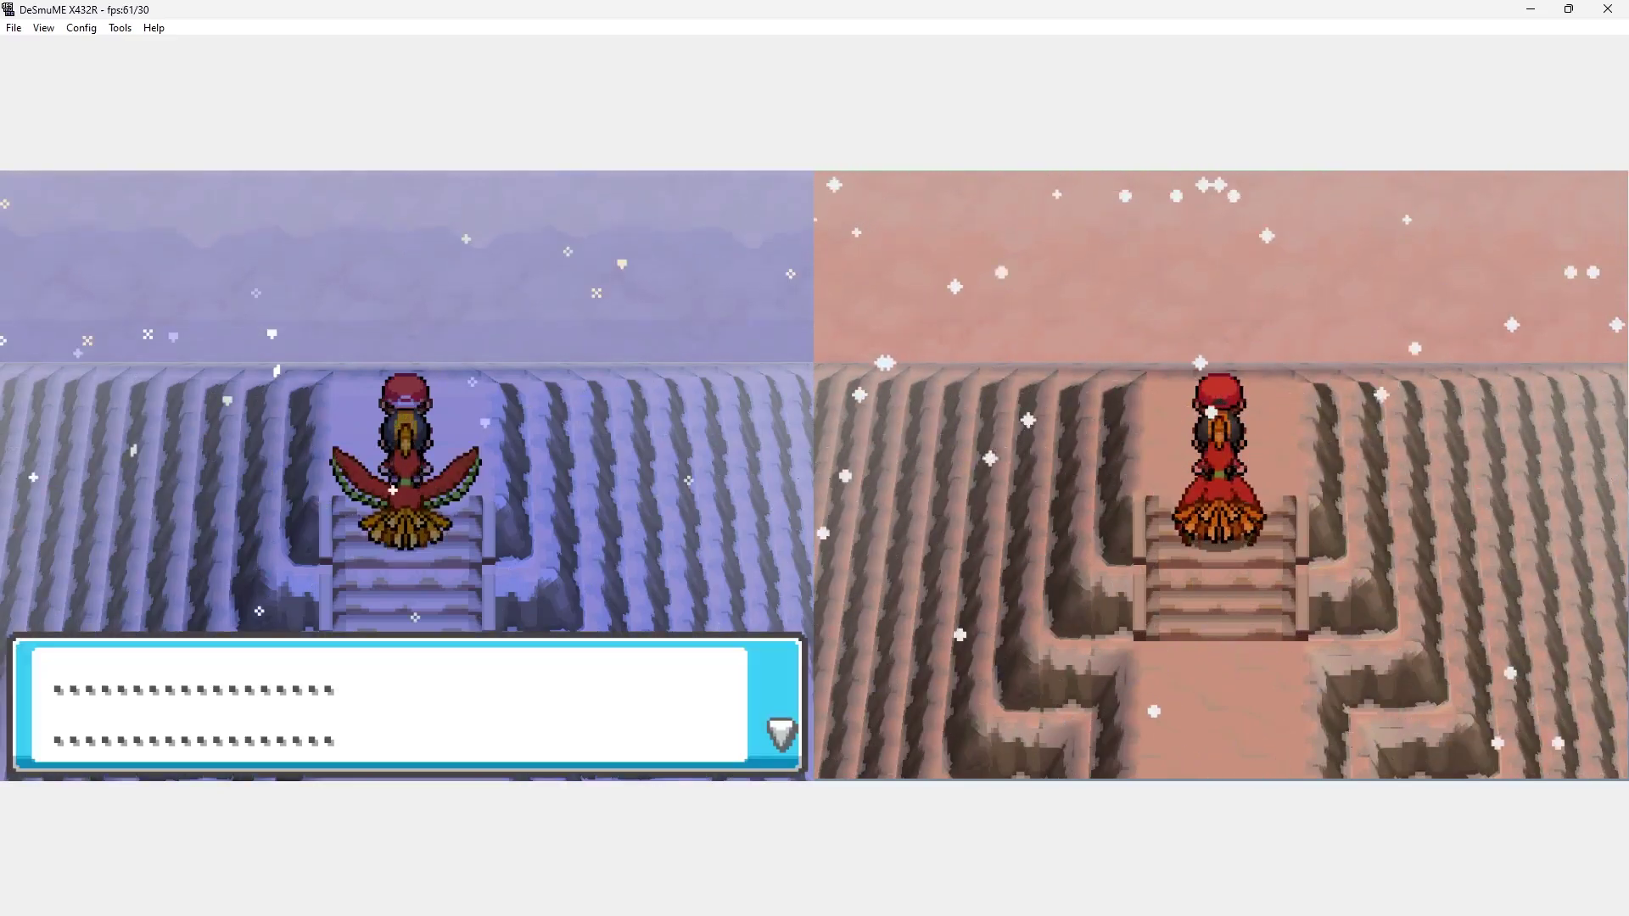
{"action": "key", "text": "x"}
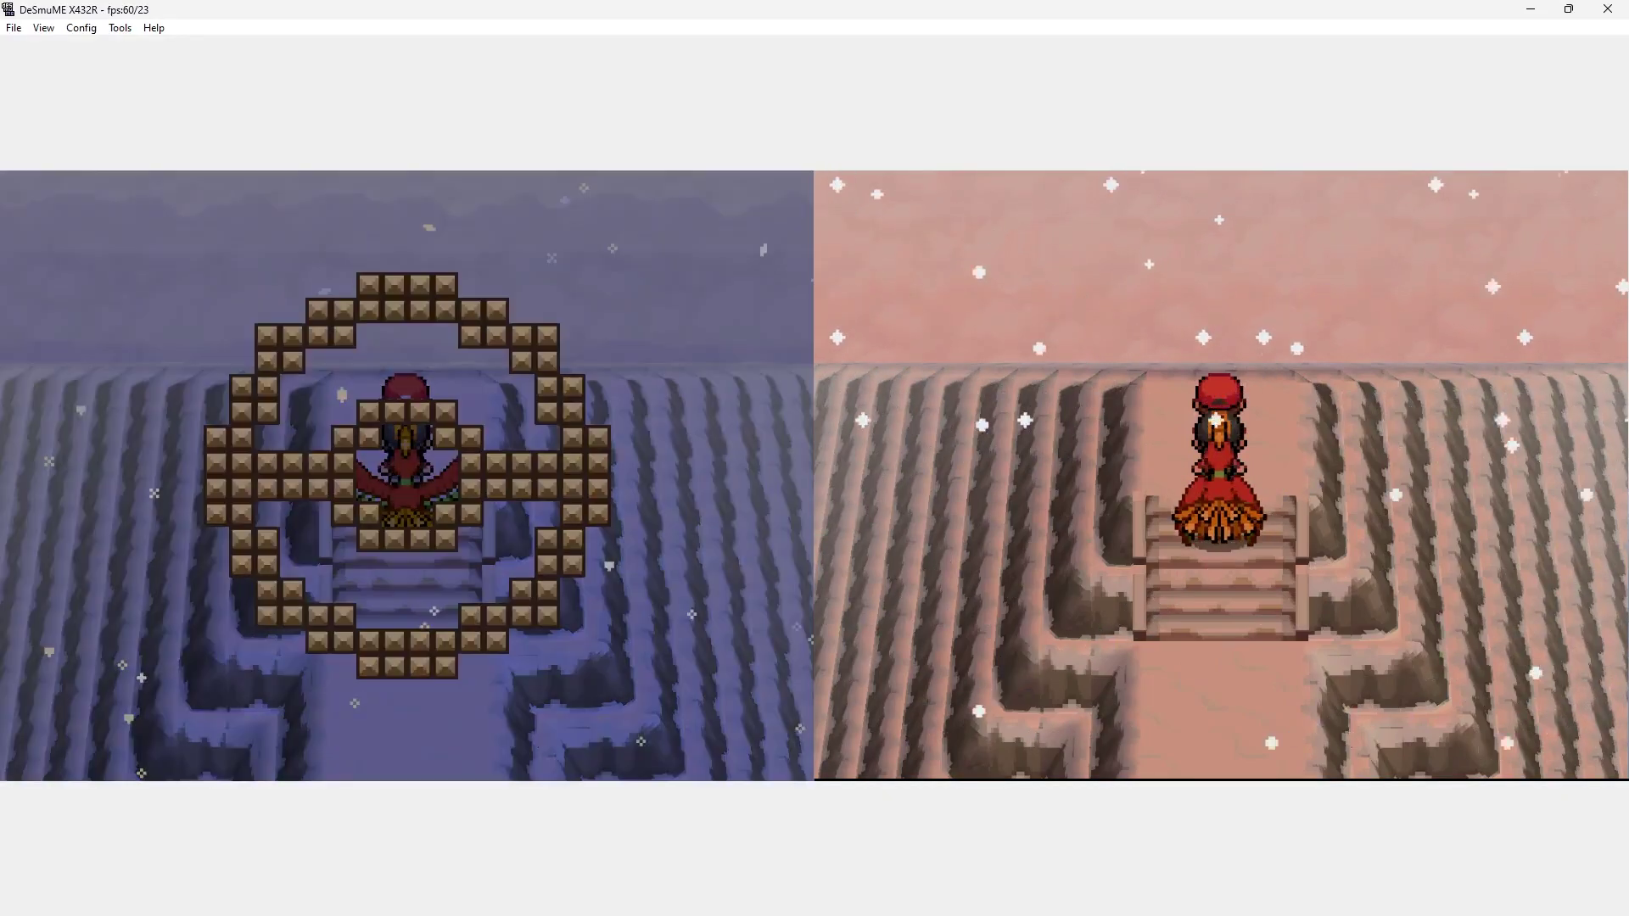